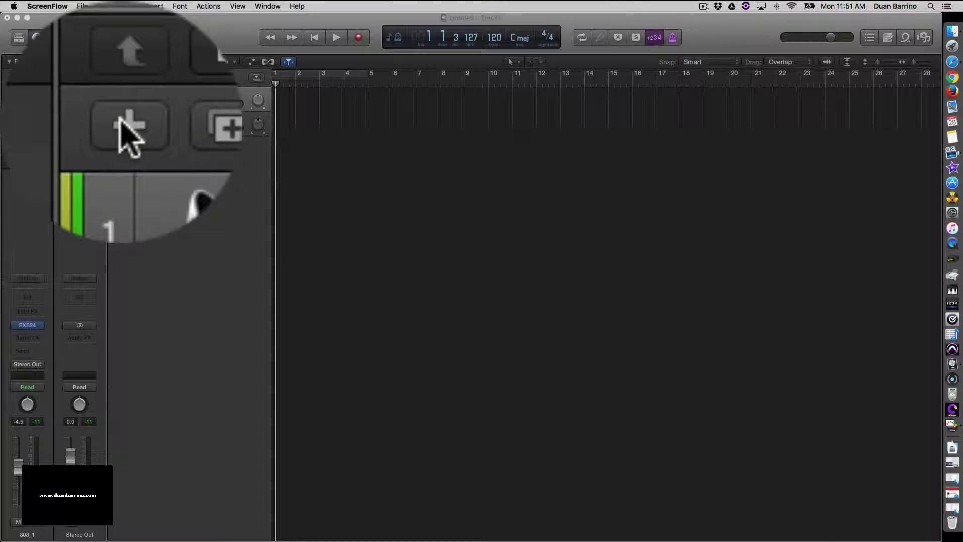
Step: Create one software instrument track with a stereo EXS24 (Sampler) plug-in and move the plug-in window clear of the track list
left_click(122, 79)
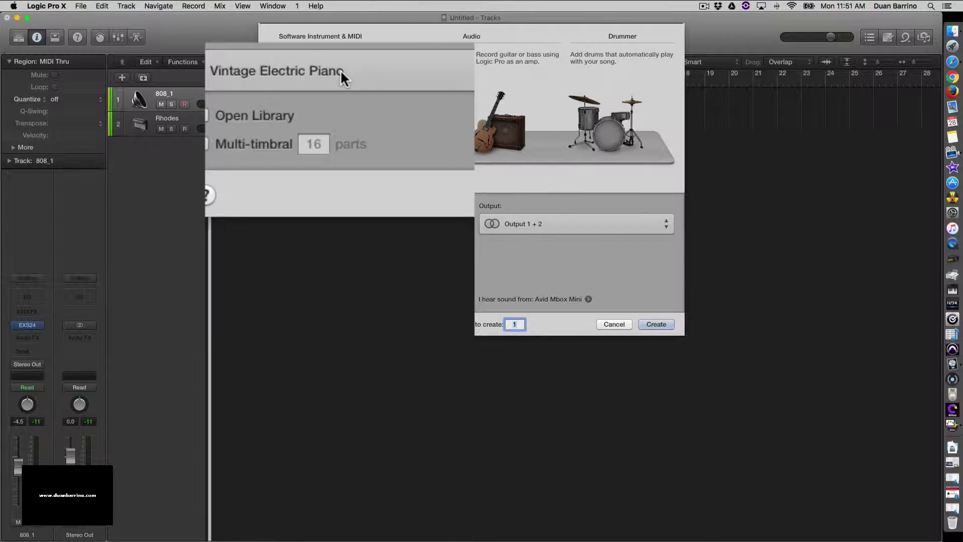
left_click(340, 266)
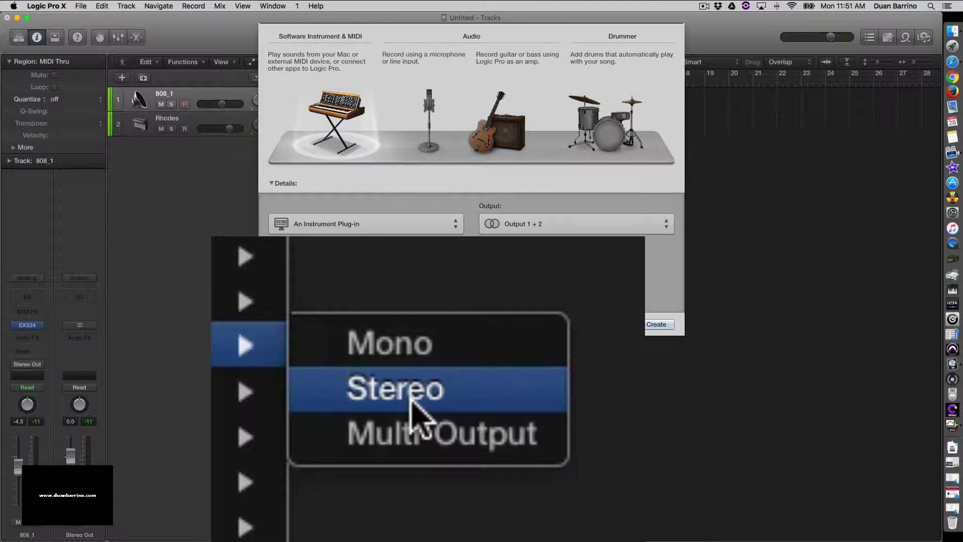
left_click(424, 393)
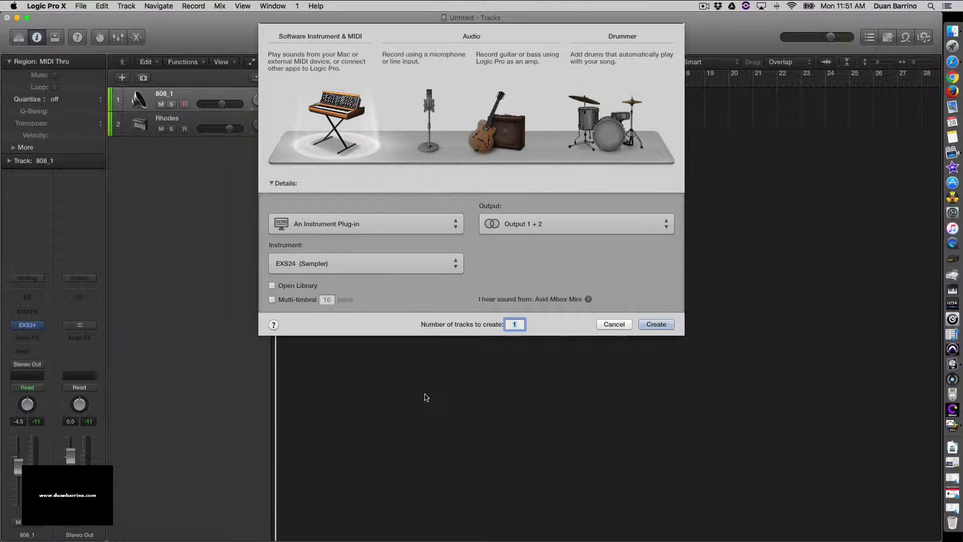
left_click(654, 325)
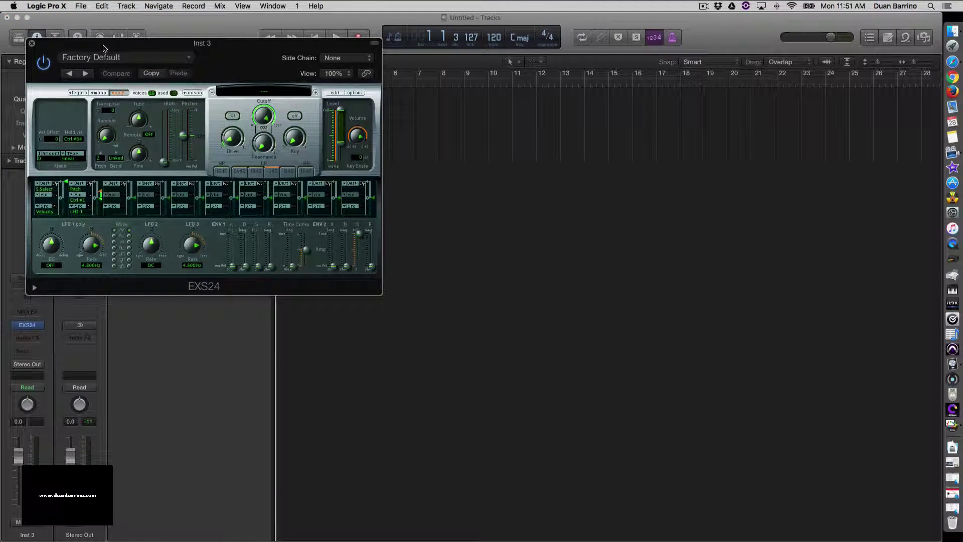
left_click_drag(136, 47, 507, 179)
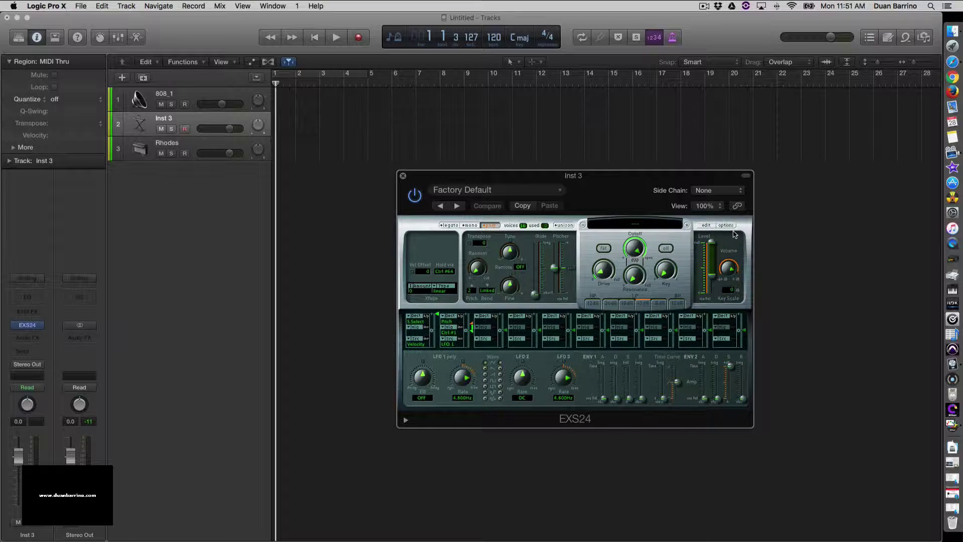
Step: Open the EXS24 Instrument Editor and add a new zone to the instrument
left_click(706, 221)
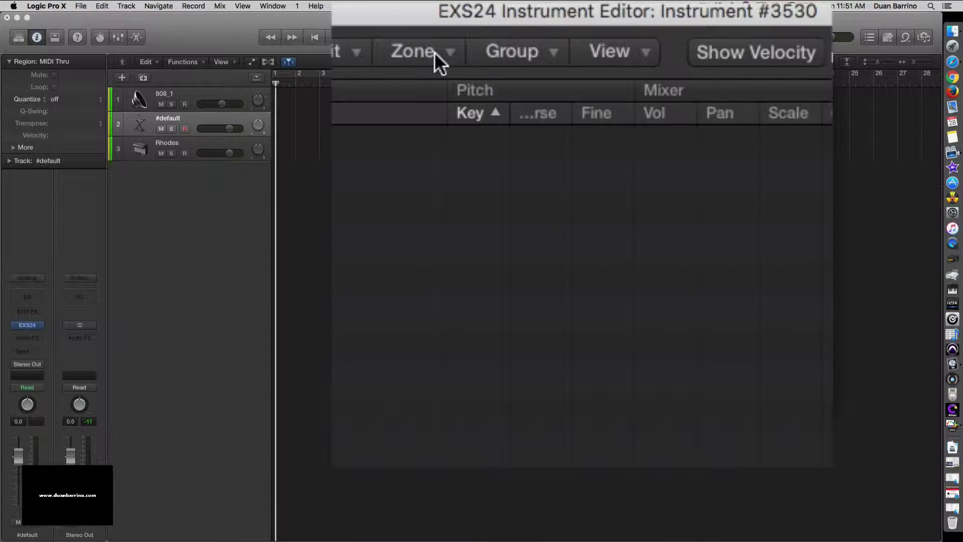
left_click(434, 52)
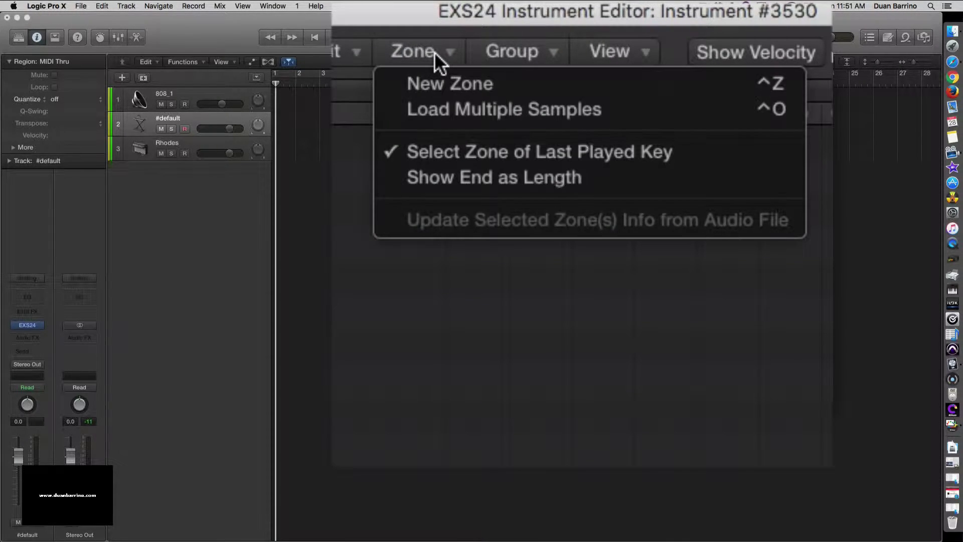
left_click(438, 80)
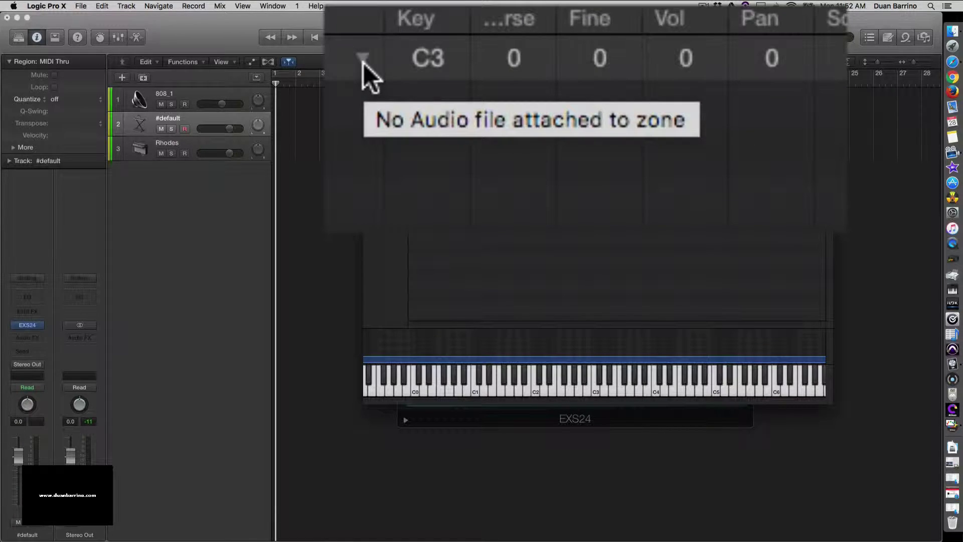
Step: Start loading an audio sample for the new zone and browse to the 808's sample folder within Documents
left_click(363, 61)
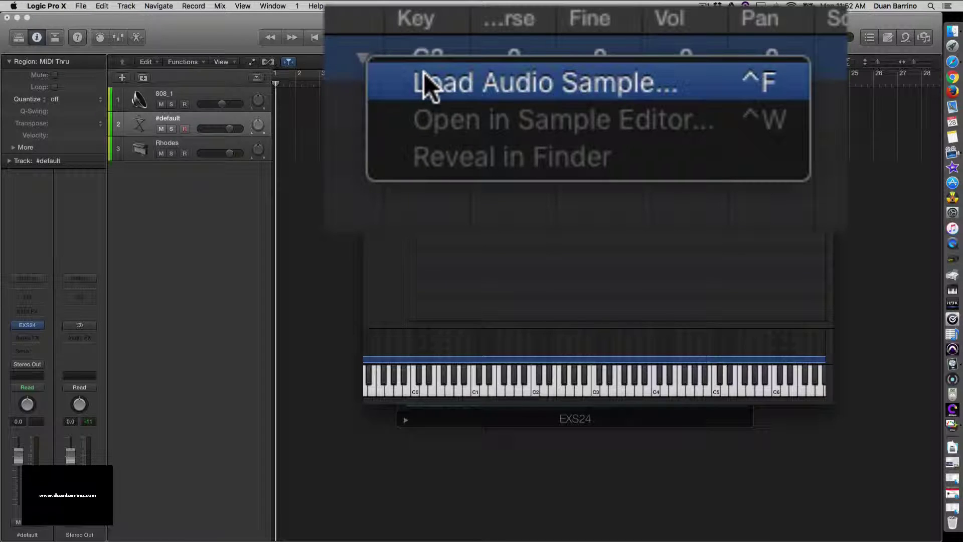
left_click(547, 113)
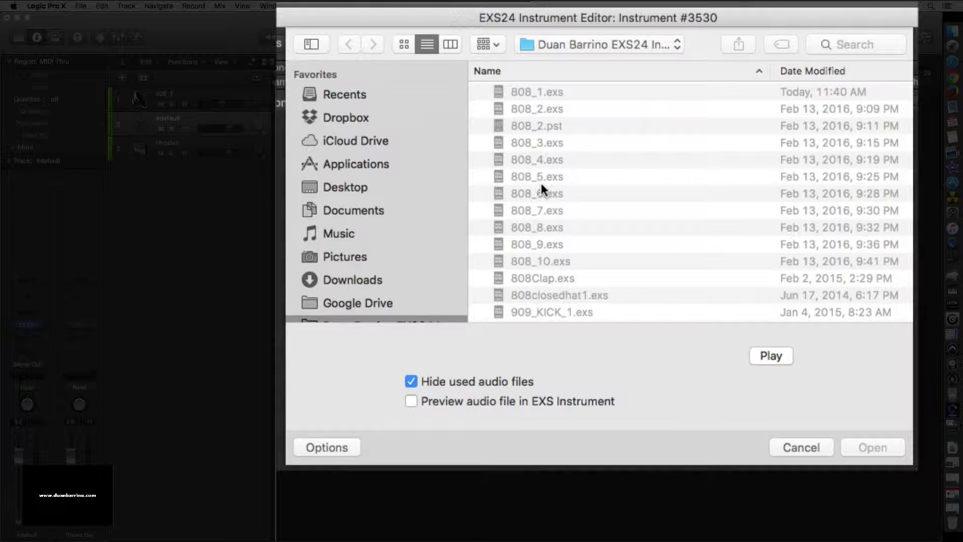
scroll(571, 169, "down", 10)
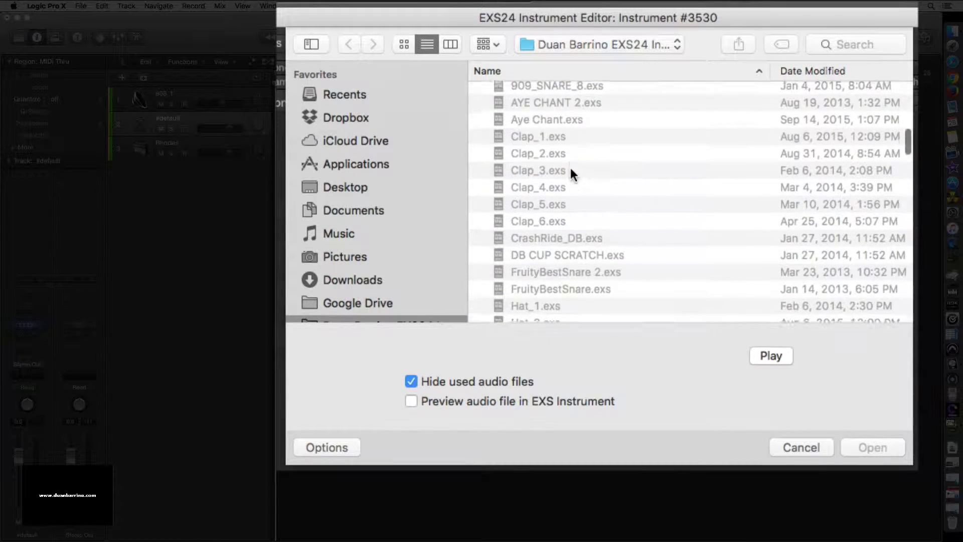
scroll(572, 172, "up", 10)
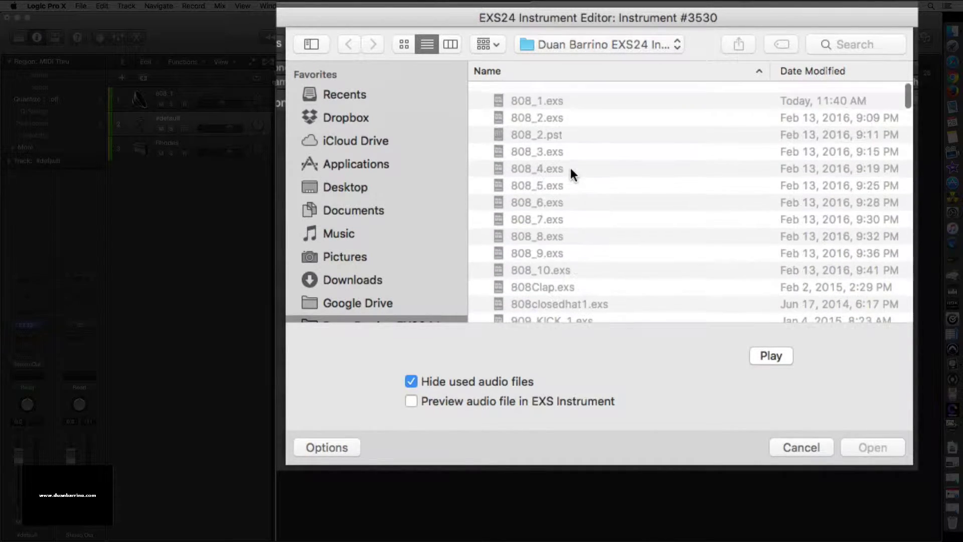
left_click(347, 208)
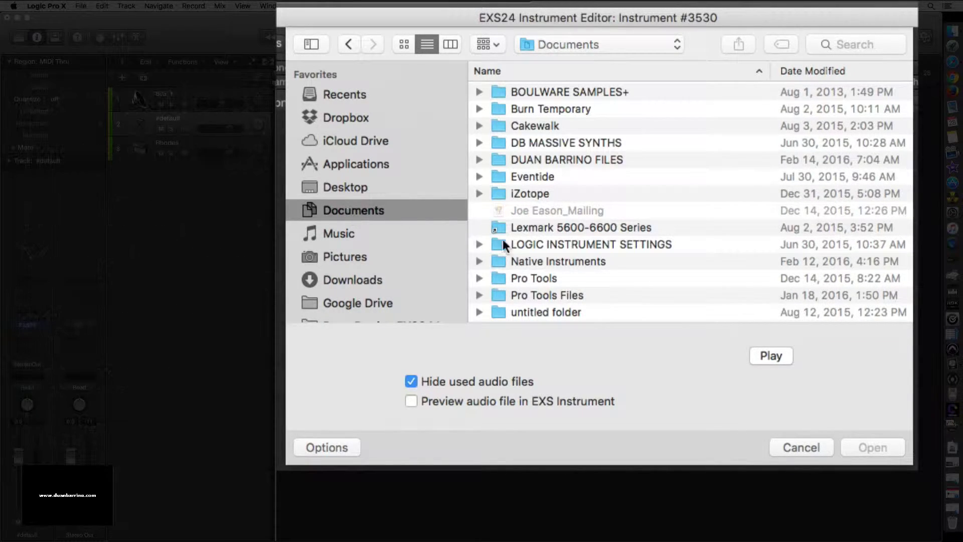
double_click(549, 91)
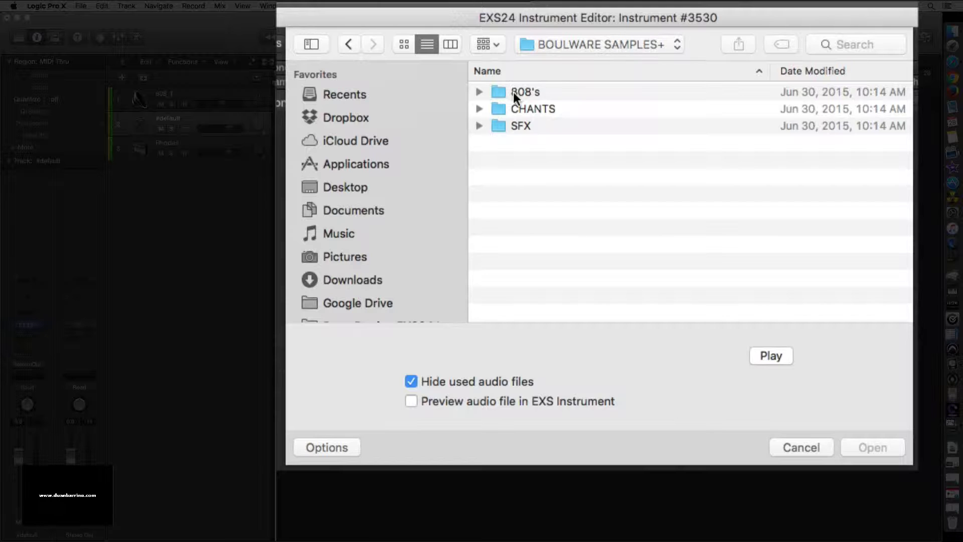
left_click(513, 92)
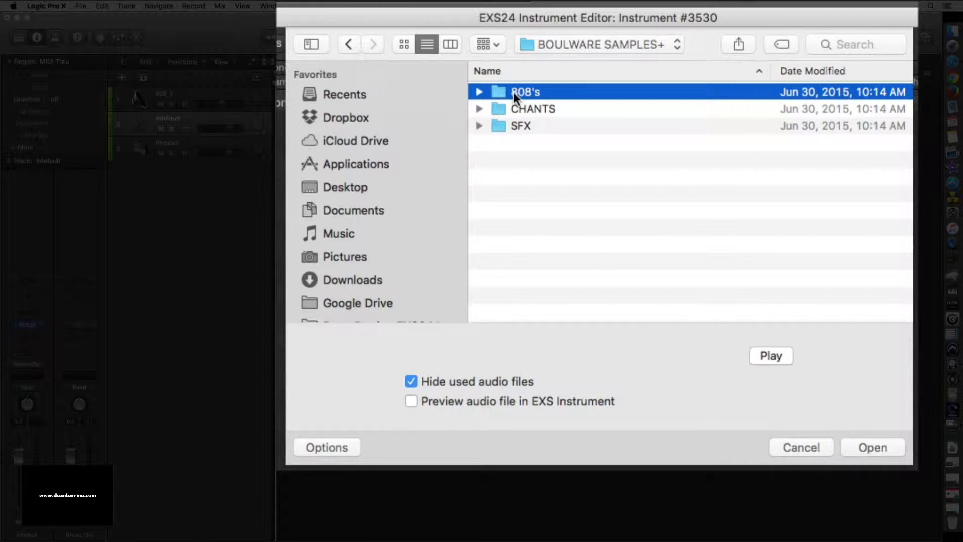
double_click(514, 92)
scroll(528, 260, "down", 5)
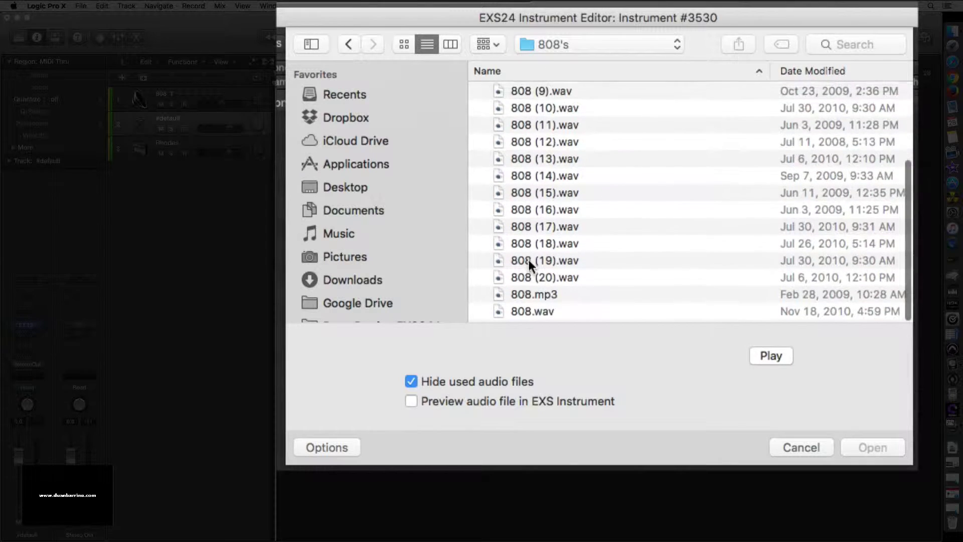
Step: Preview the sample 808 (19).wav and load it into the zone
left_click(535, 261)
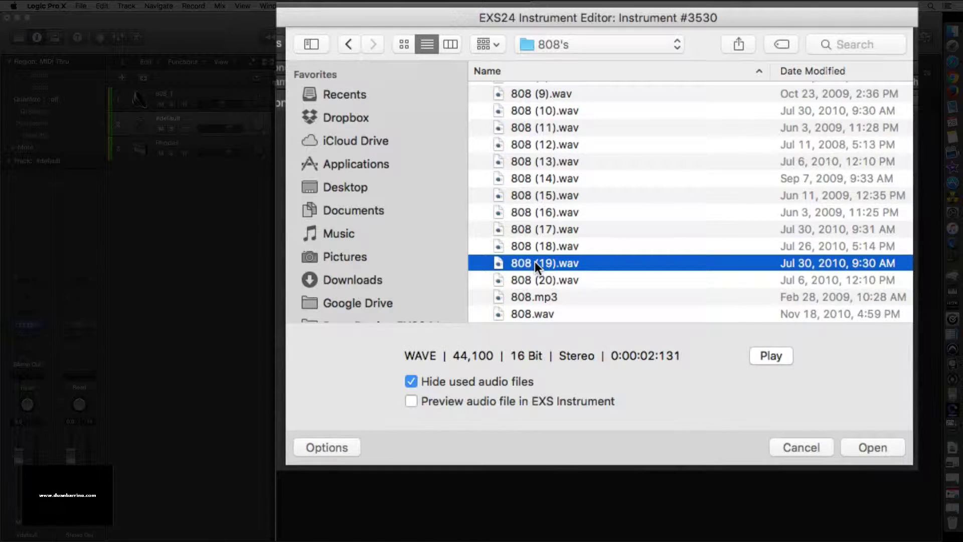
left_click(761, 351)
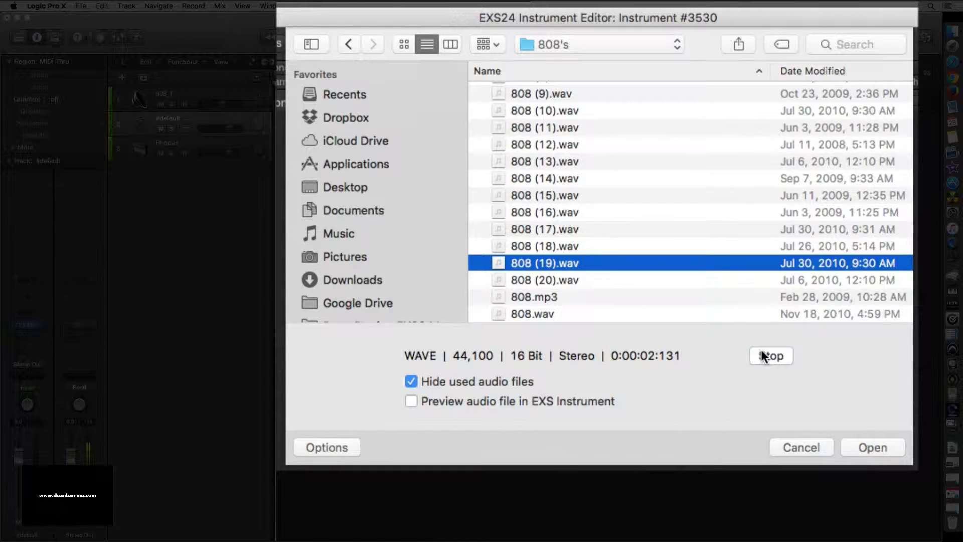
left_click(535, 250)
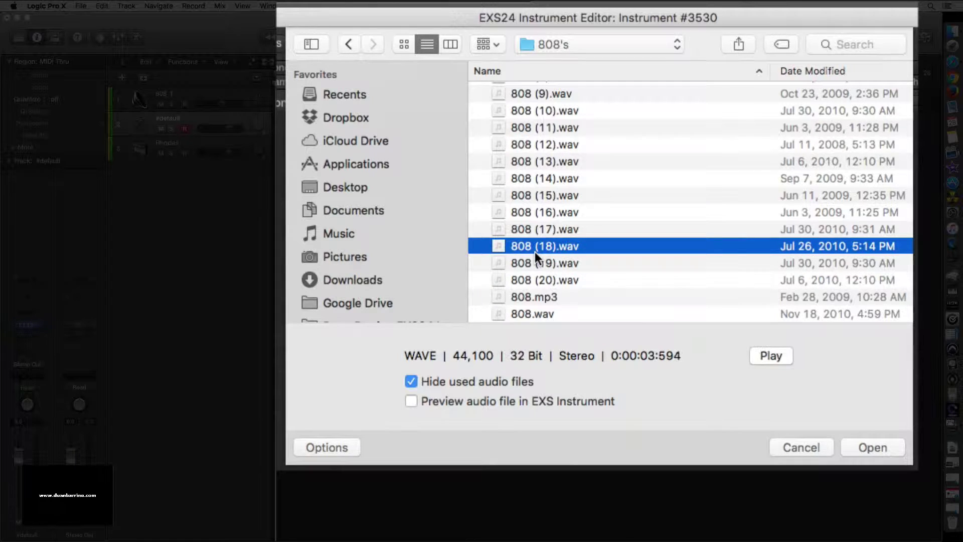
left_click(545, 265)
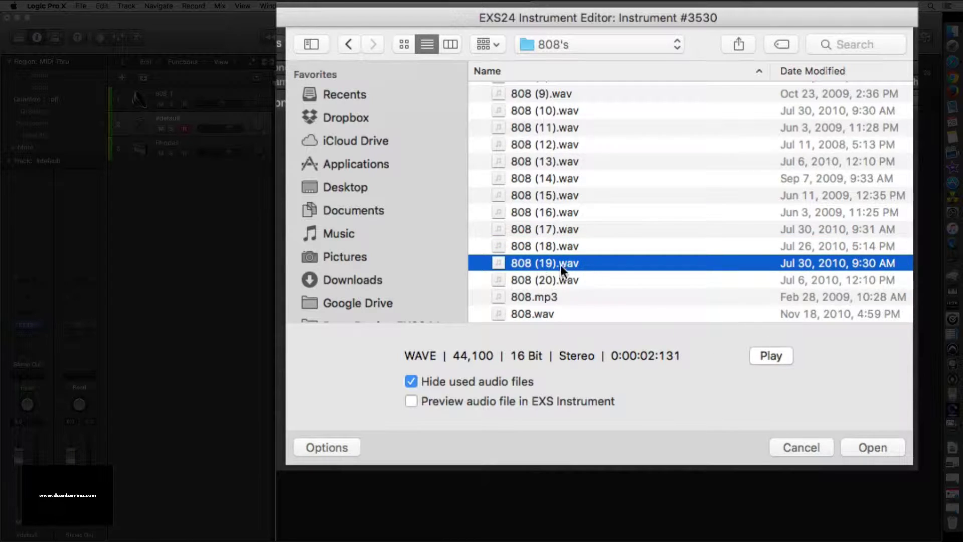
left_click(778, 354)
left_click(873, 447)
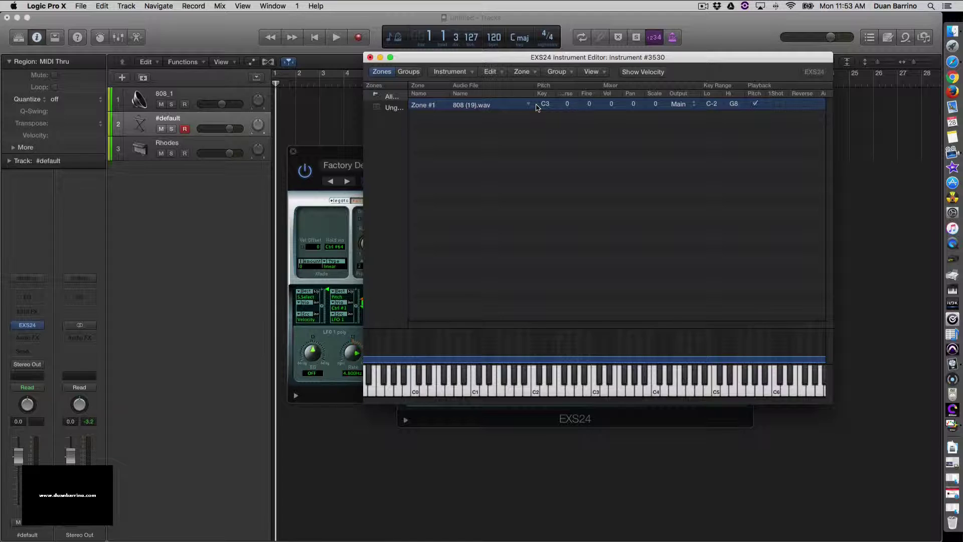
Step: Use the Rhodes track as a pitch reference and set Zone #1's root key to G2 on the EXS24 track
left_click(177, 144)
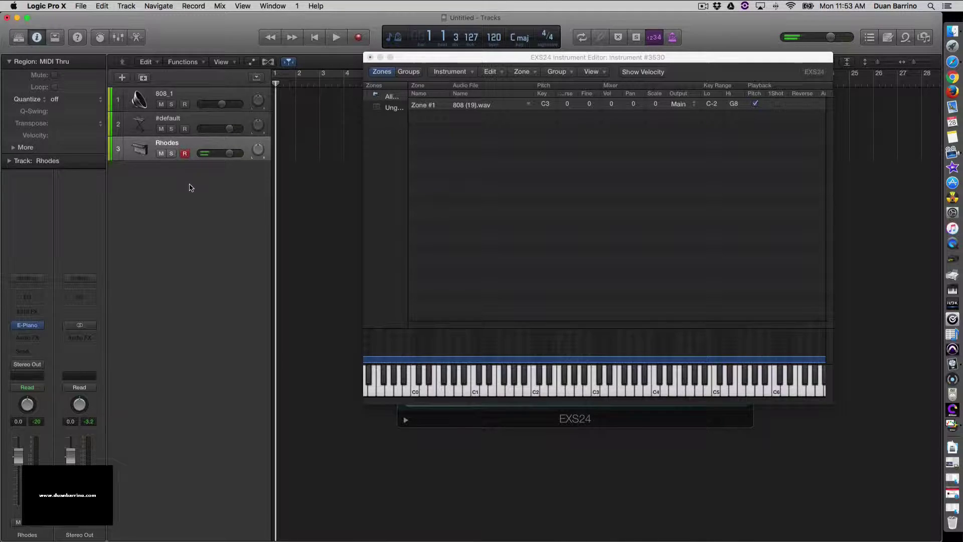
left_click(171, 121)
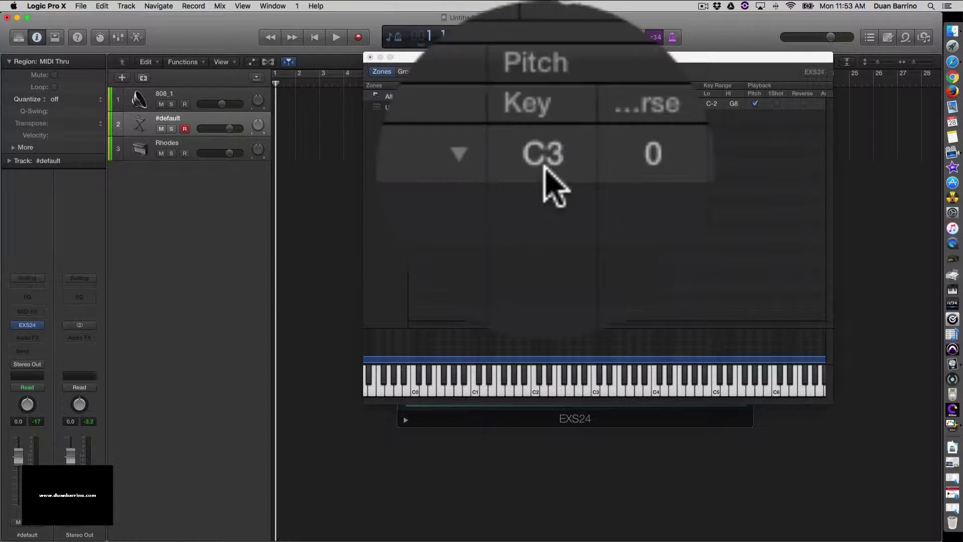
left_click_drag(545, 168, 546, 168)
left_click_drag(546, 100, 544, 119)
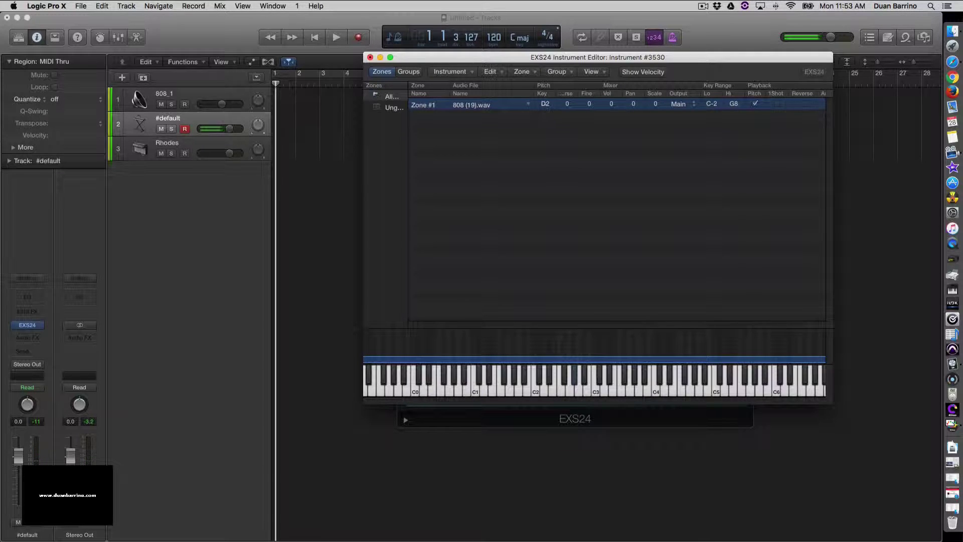
left_click_drag(545, 103, 546, 100)
Step: Check the retuned 808 sample's pitch against the Rhodes track and reselect the EXS24 track
left_click(167, 146)
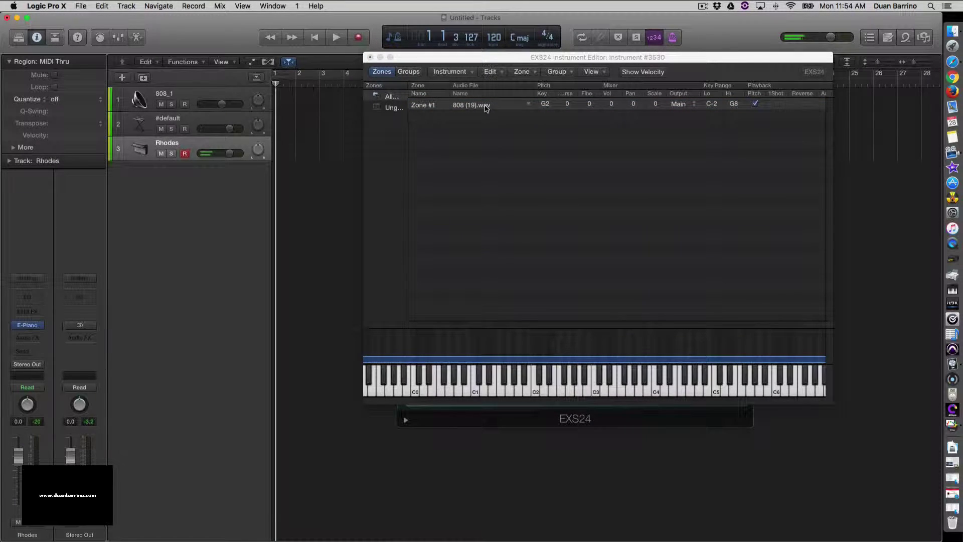
left_click(529, 104)
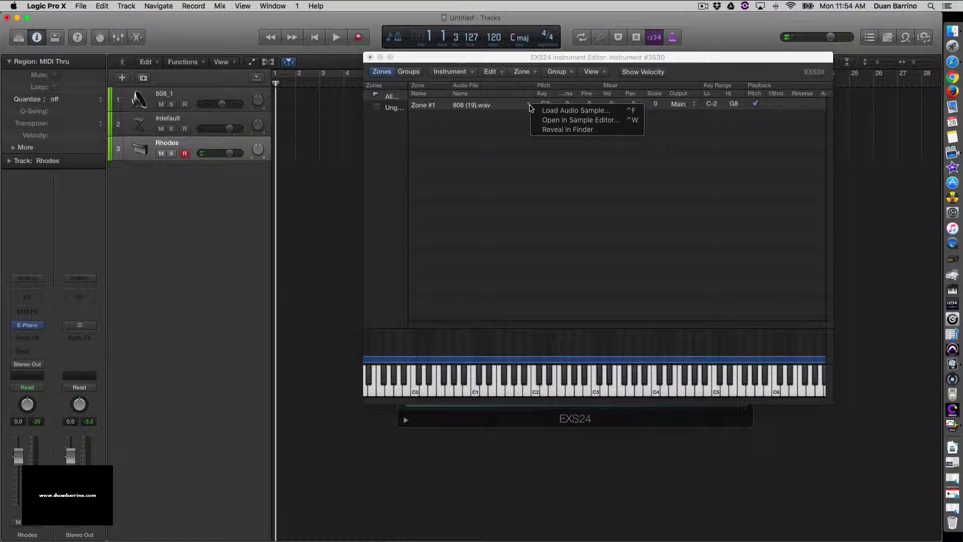
left_click(523, 125)
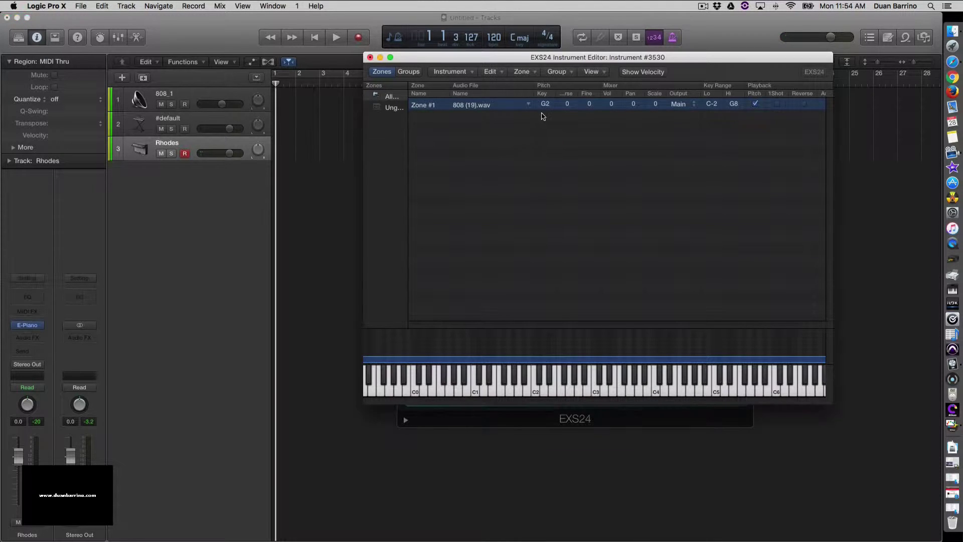
left_click(199, 118)
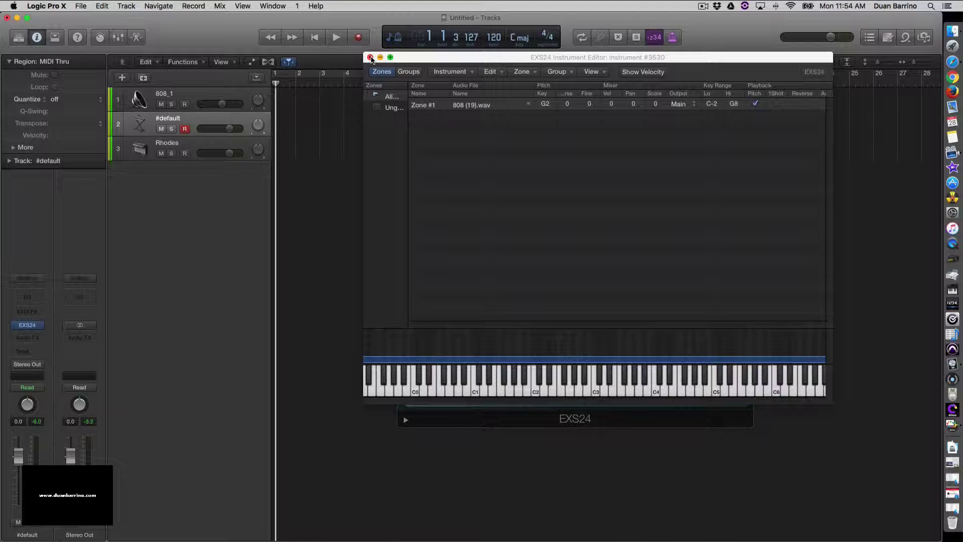
Step: Close the Instrument Editor and save the sampler instrument as 808 in the Sampler Instruments folder
left_click(467, 73)
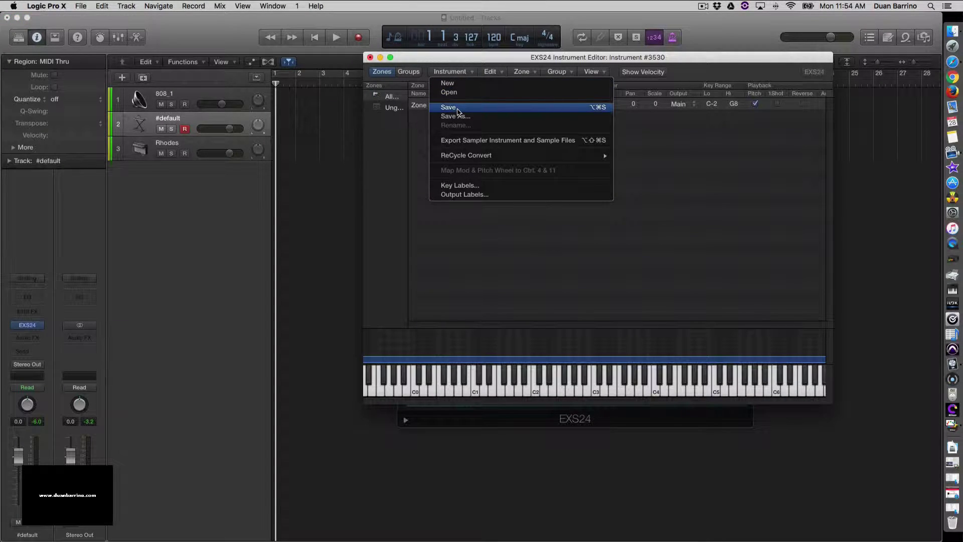
left_click(425, 52)
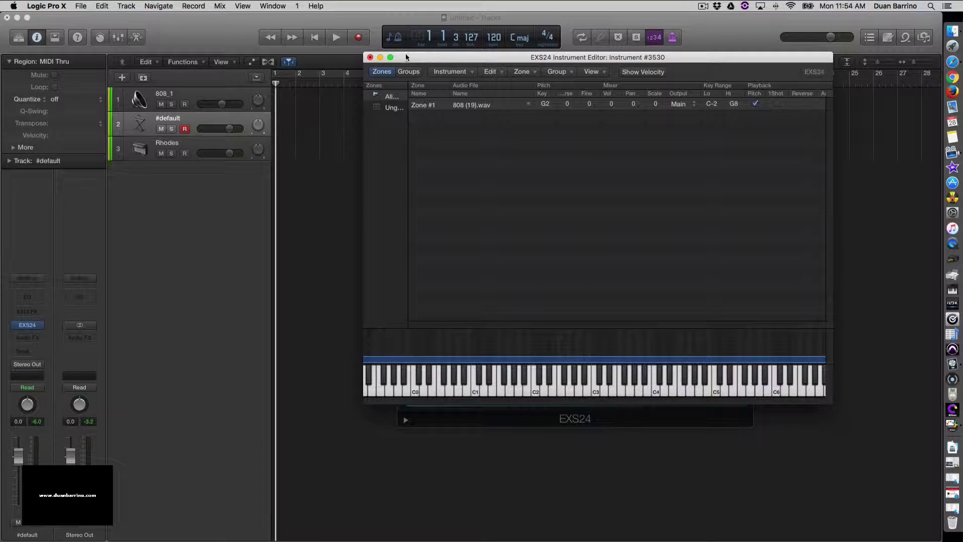
left_click(371, 58)
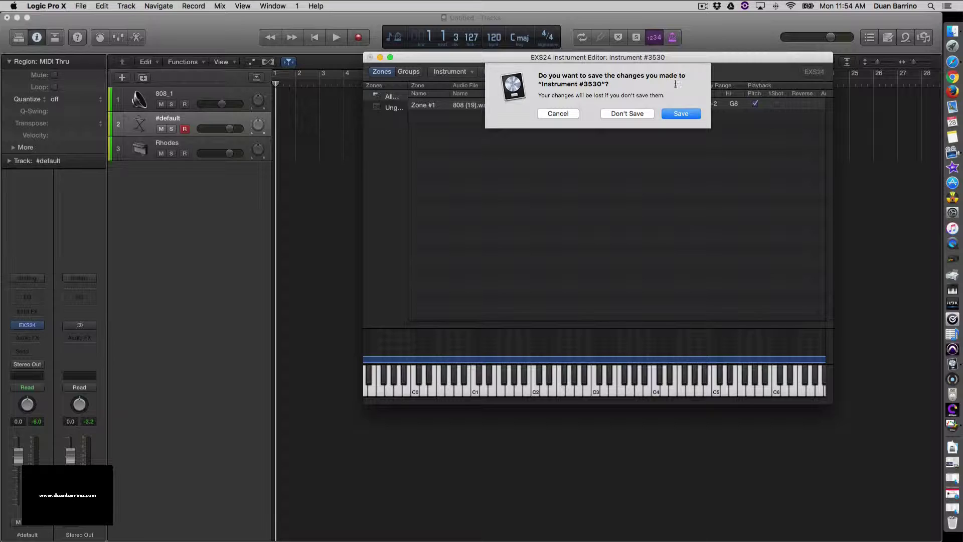
left_click(693, 113)
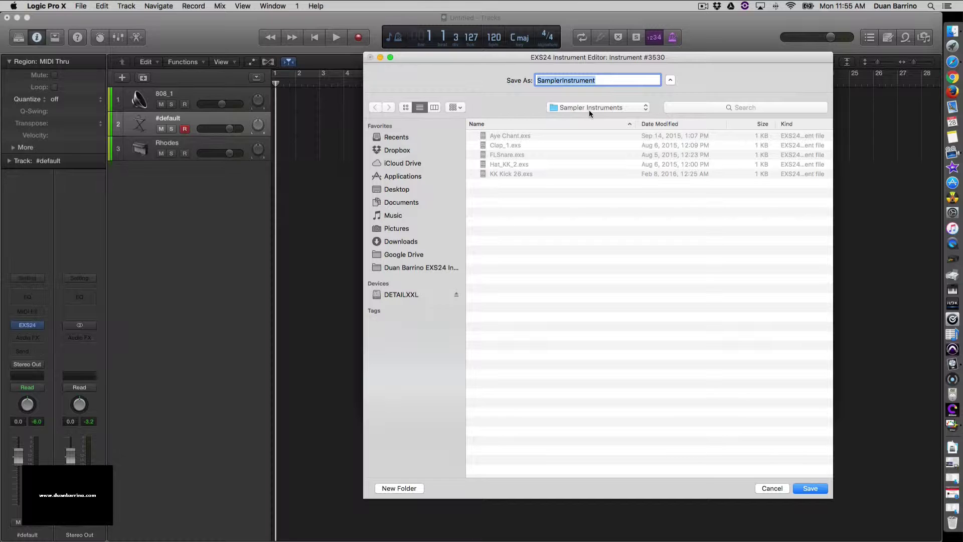
left_click(402, 268)
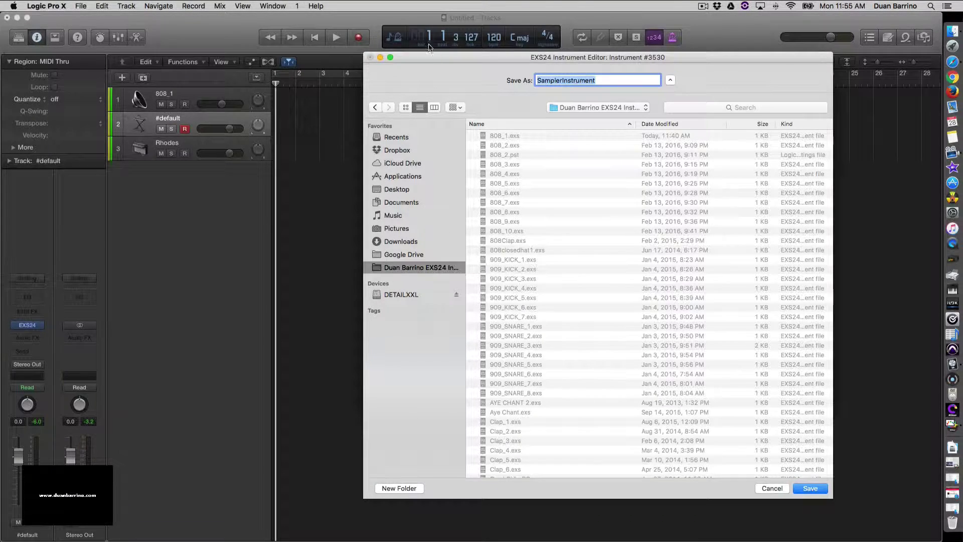
left_click(377, 107)
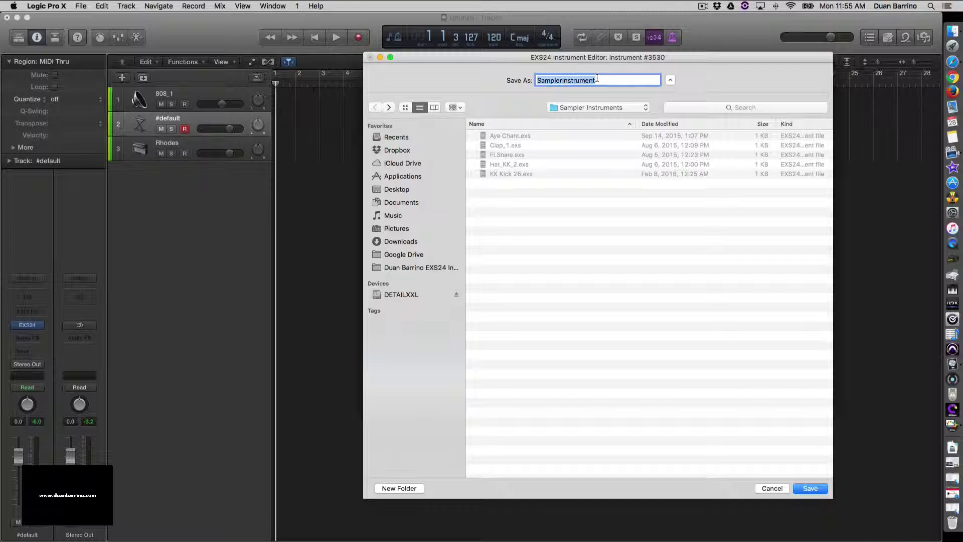
type("808")
key("Return")
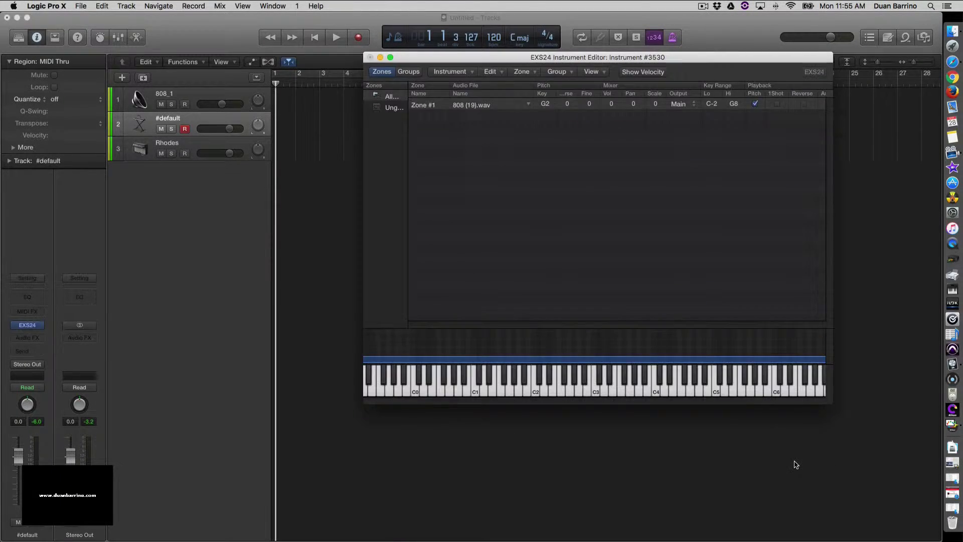
Step: Close the Instrument Editor and raise the EXS24's ENV 2 release to its longest setting, comparing it with the shortest
key("super+w")
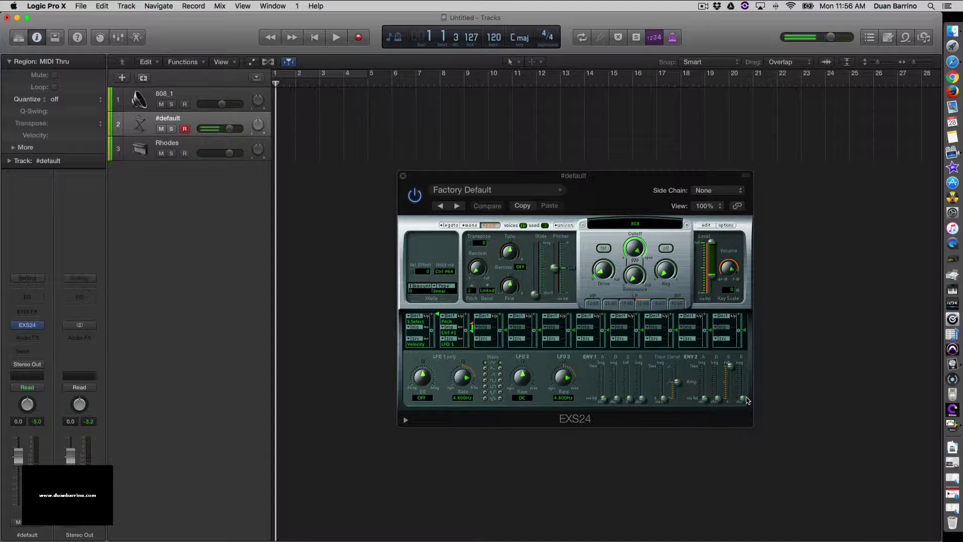
left_click_drag(745, 401, 743, 367)
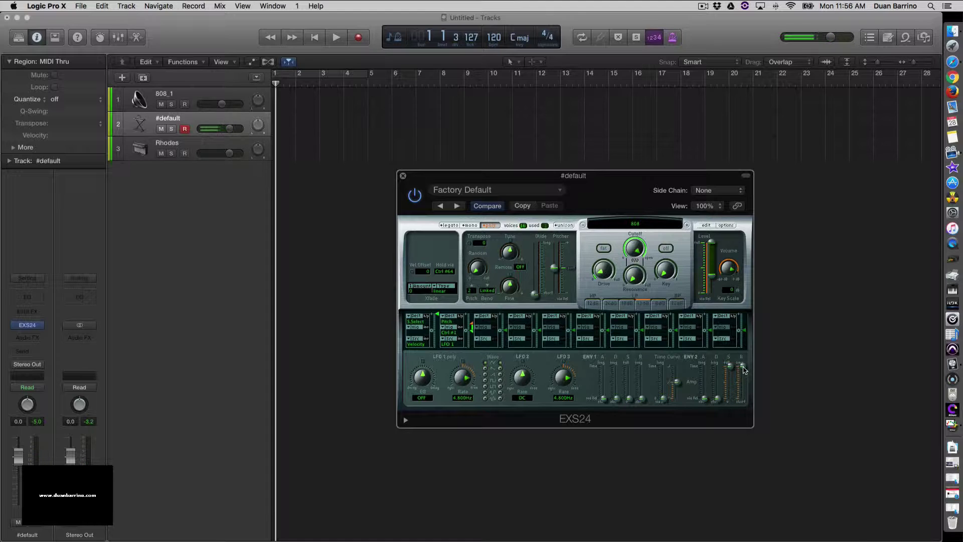
left_click_drag(743, 367, 739, 425)
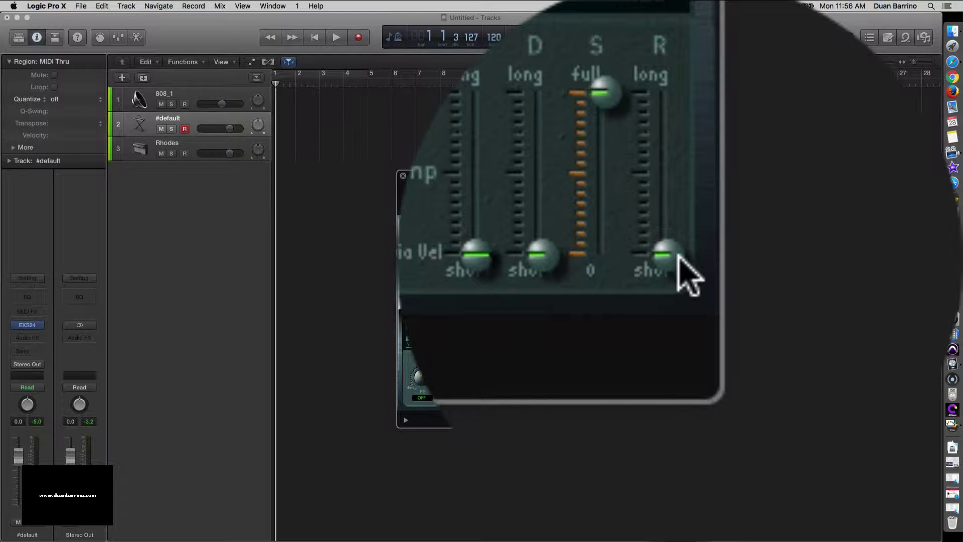
left_click(679, 255)
left_click_drag(678, 254, 678, 240)
left_click_drag(743, 399, 742, 356)
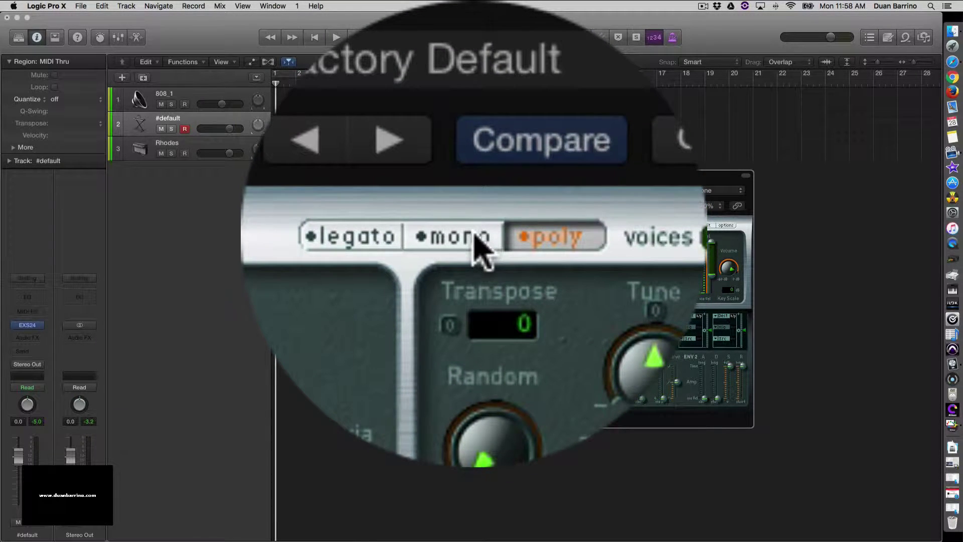
Step: Set the EXS24's voice mode to mono and select the 808_1 track
left_click(475, 237)
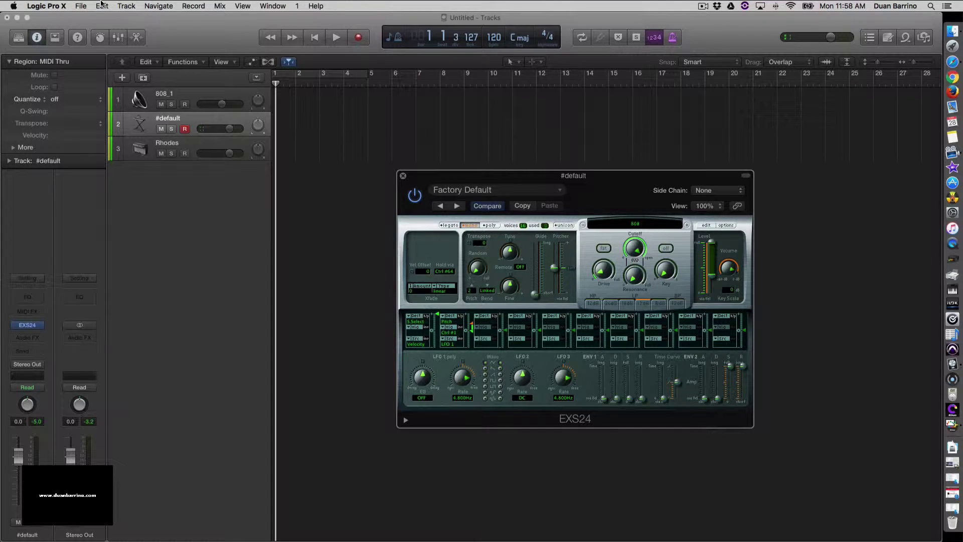
left_click(176, 97)
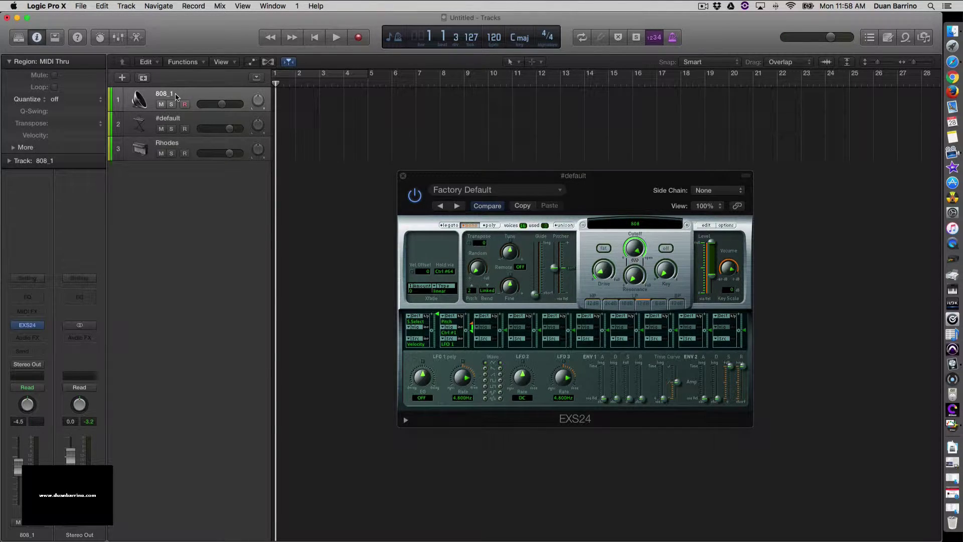